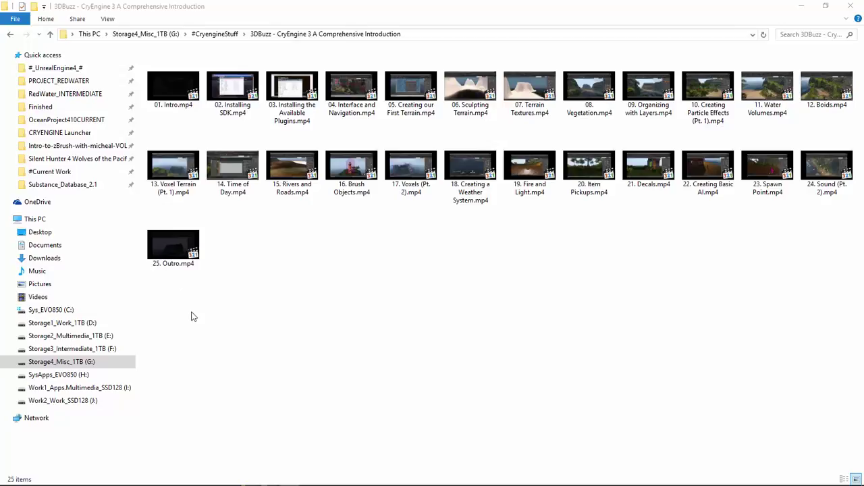
Step: Select and then deselect the tutorial videos, and show the contents of the SysApps_EVO850 (H:) drive
left_click_drag(179, 339, 838, 68)
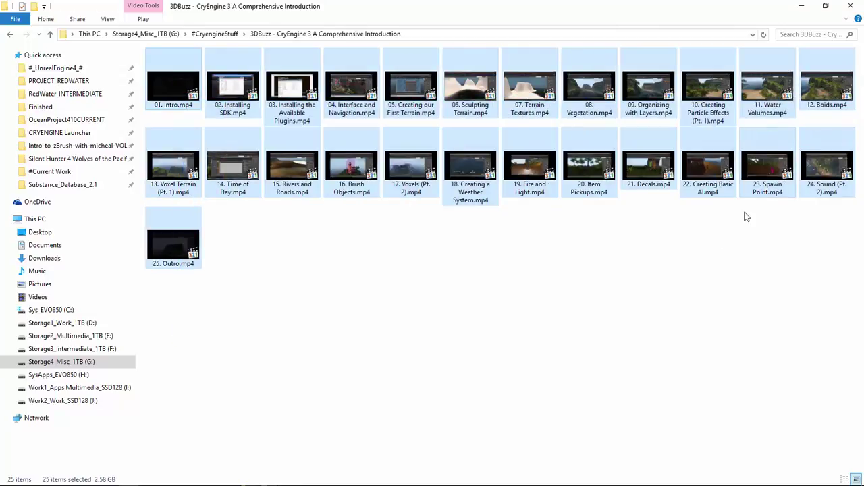
left_click(400, 272)
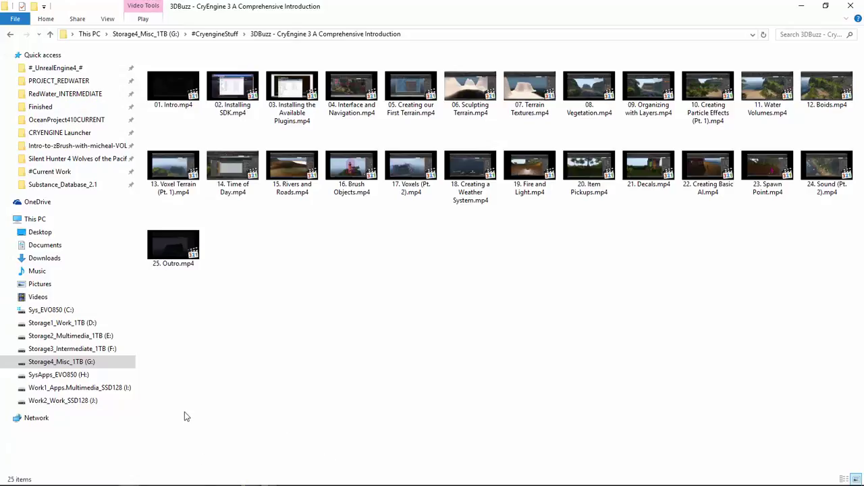
left_click(84, 376)
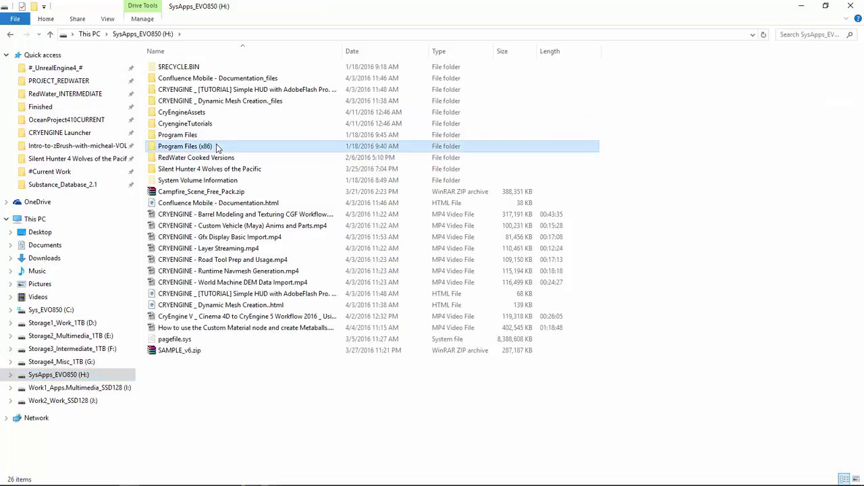
Step: Navigate through Program Files (x86), CRYENGINE Launcher and Crytek into CRYENGINE_5.0's Editor folder
double_click(216, 147)
double_click(211, 80)
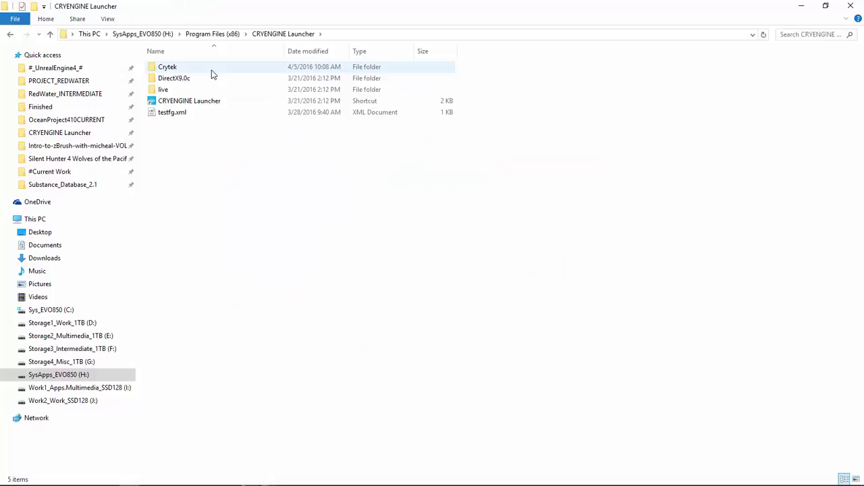
mouse_move(211, 72)
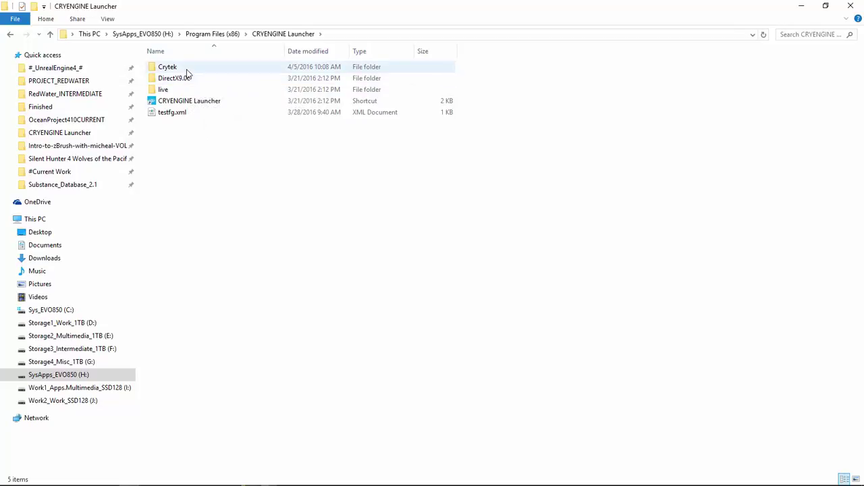
double_click(187, 70)
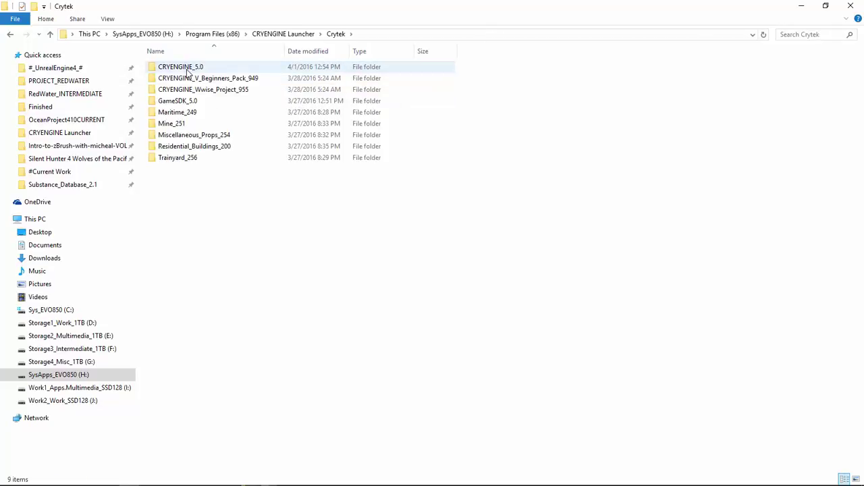
left_click(189, 71)
double_click(189, 71)
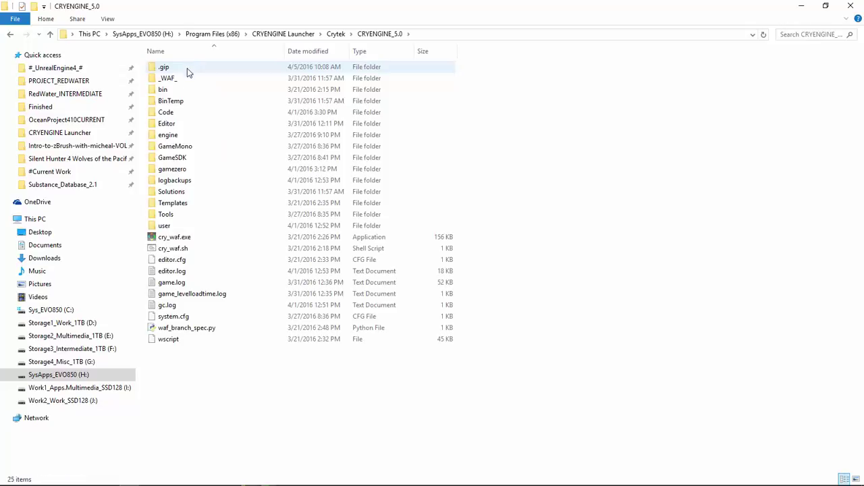
double_click(187, 125)
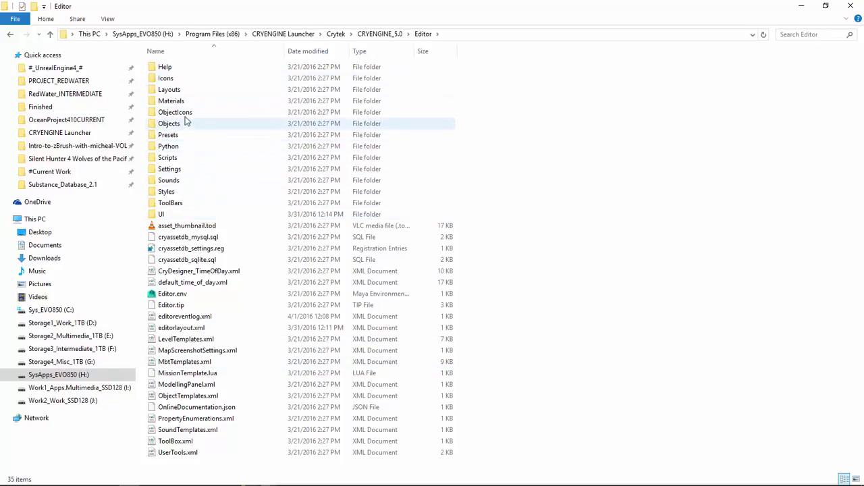
Step: Look through CRYENGINE_5.0's engine and Tools folders, ending back in CRYENGINE_5.0
left_click(378, 35)
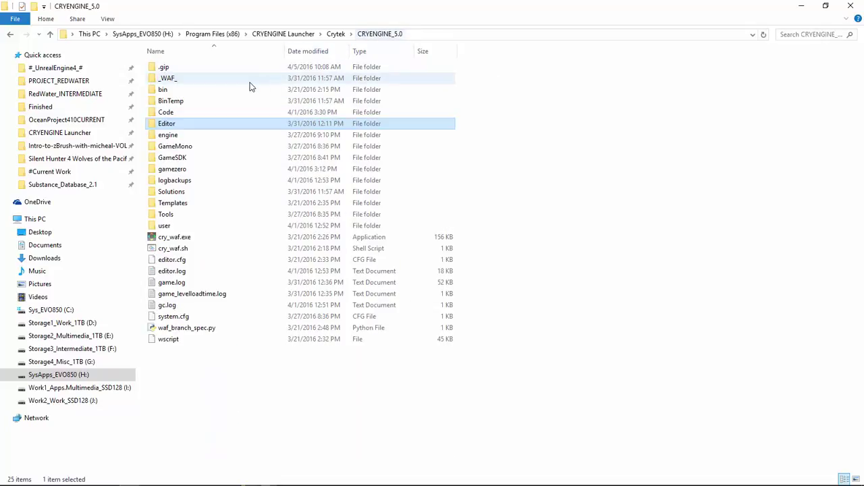
double_click(215, 139)
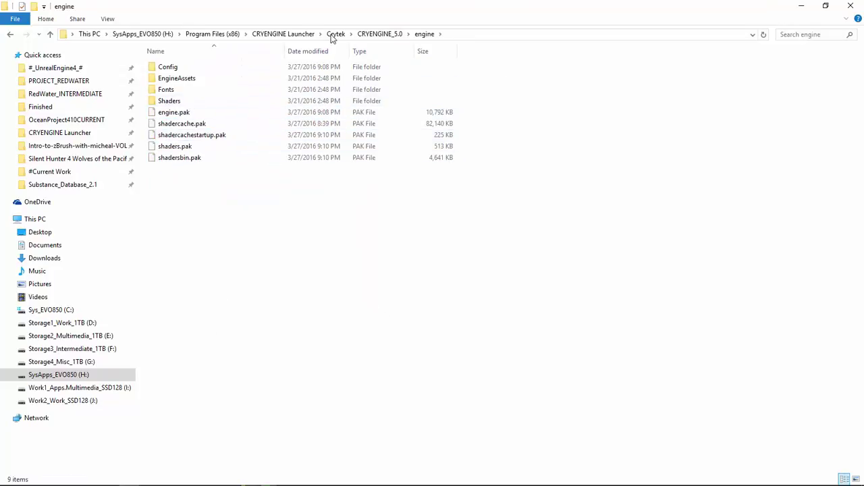
left_click(408, 34)
left_click(364, 34)
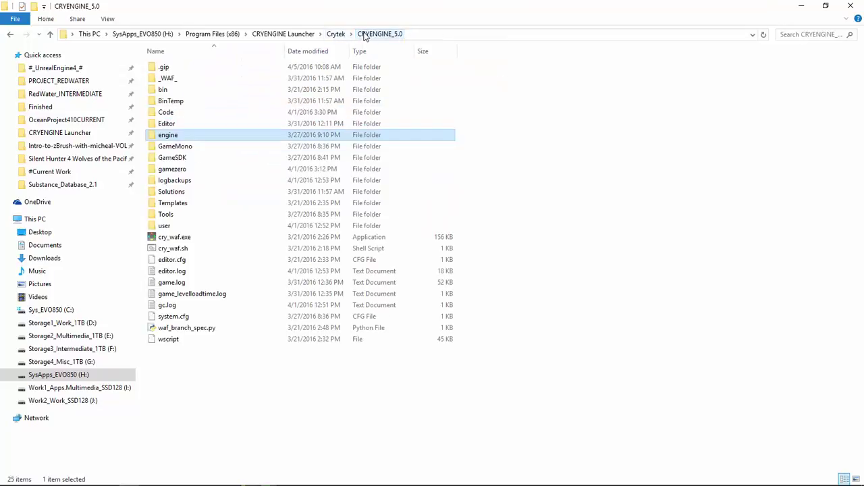
double_click(197, 215)
scroll(202, 223, "down", 1)
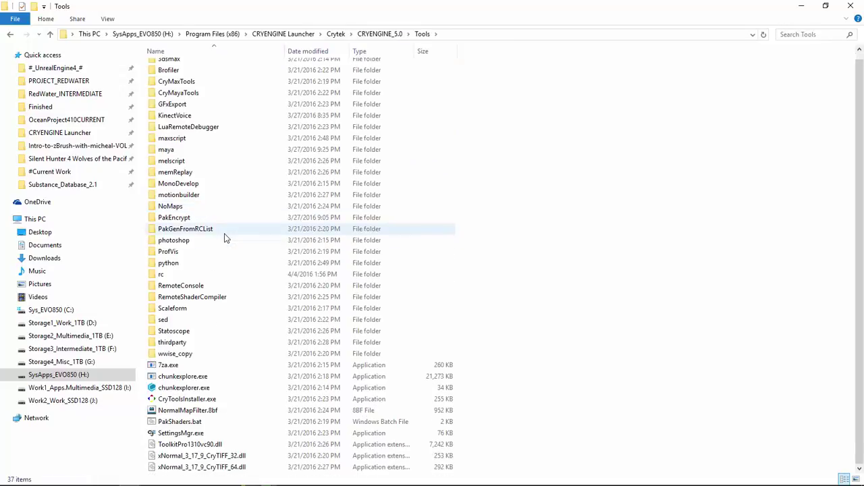
scroll(265, 223, "up", 1)
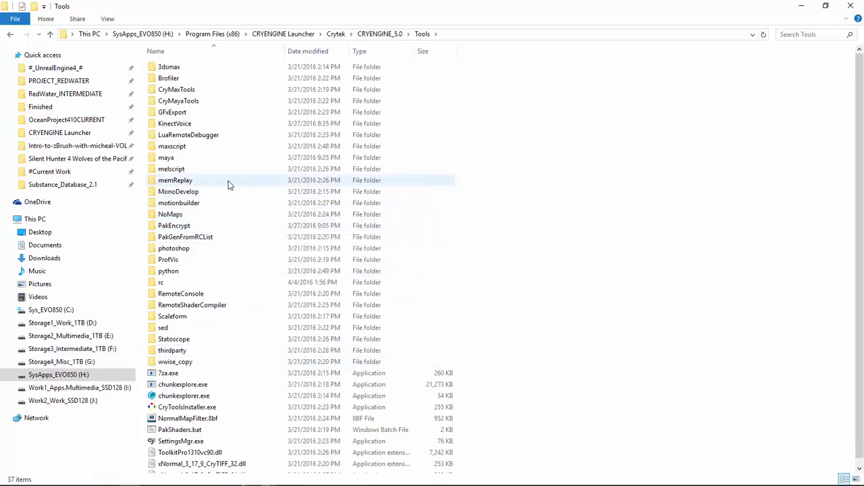
left_click(360, 34)
Step: Open bin\win_x64 and select Sandbox.exe
double_click(232, 92)
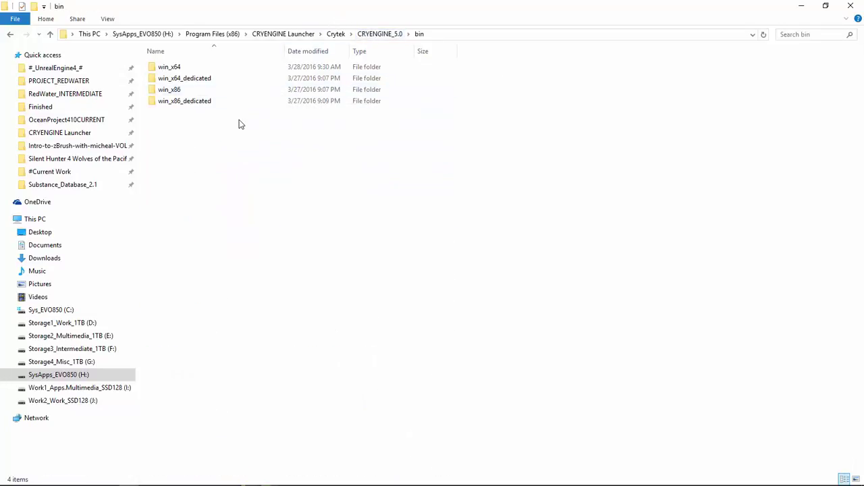
double_click(224, 69)
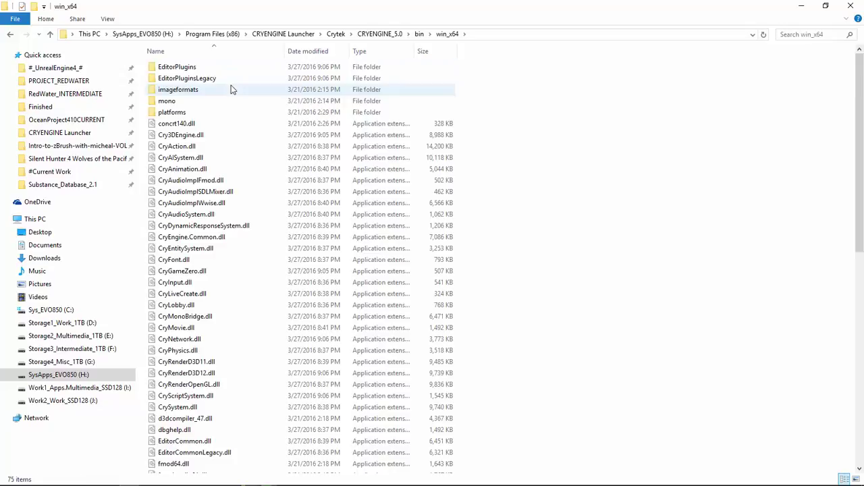
scroll(266, 168, "down", 10)
scroll(251, 165, "down", 3)
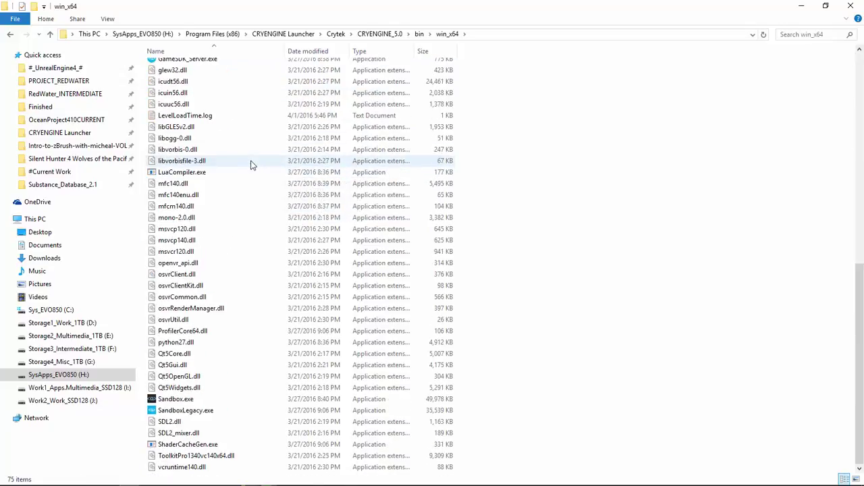
left_click(211, 400)
Step: Launch Sandbox.exe and return the Create Object panel to its top-level categories
double_click(211, 399)
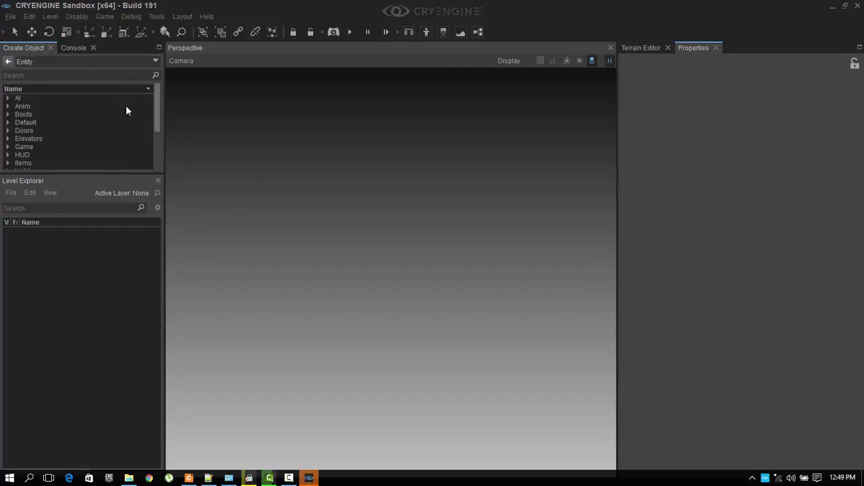
left_click(8, 61)
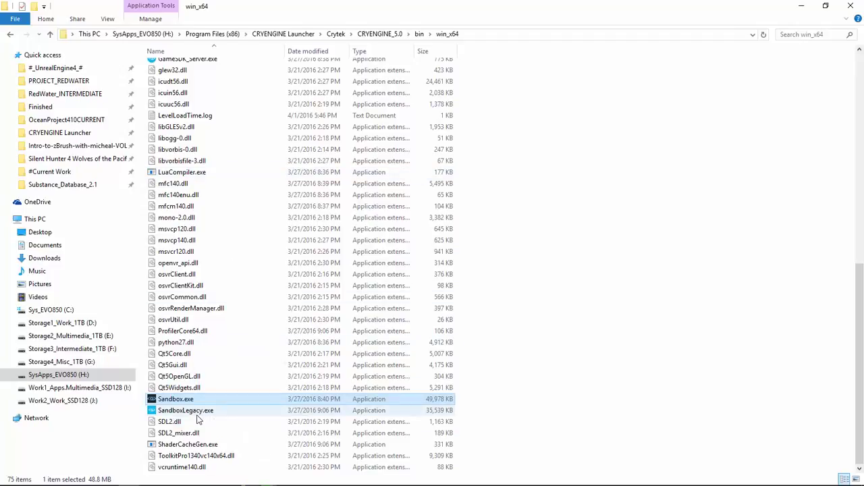
Step: Run SandboxLegacy.exe from the win_x64 folder, leaving it selected
left_click(196, 411)
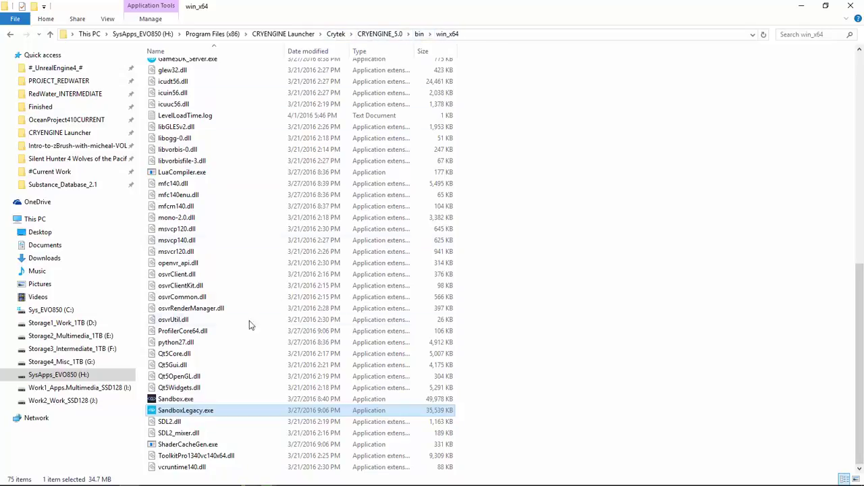
double_click(212, 413)
key("shift+F10")
left_click(635, 237)
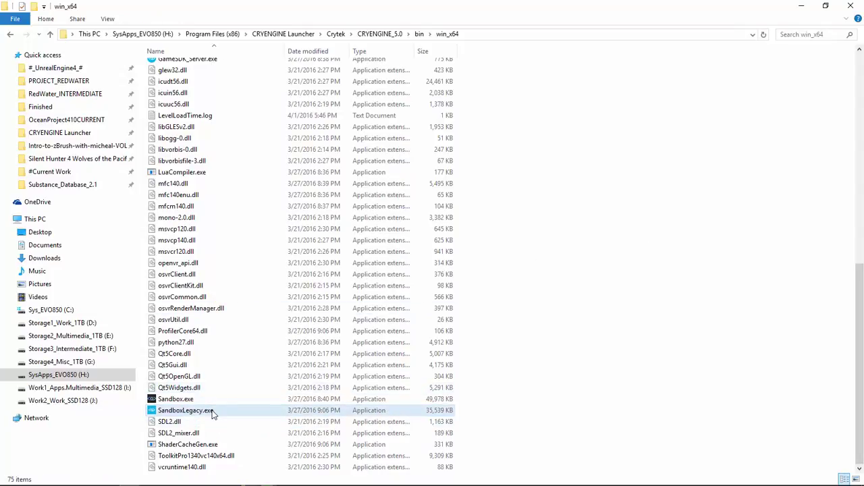
mouse_move(212, 414)
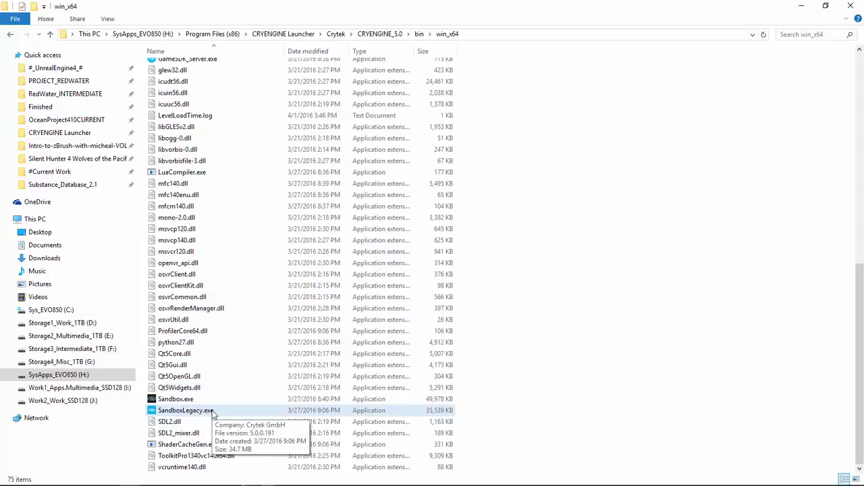
left_click(212, 411)
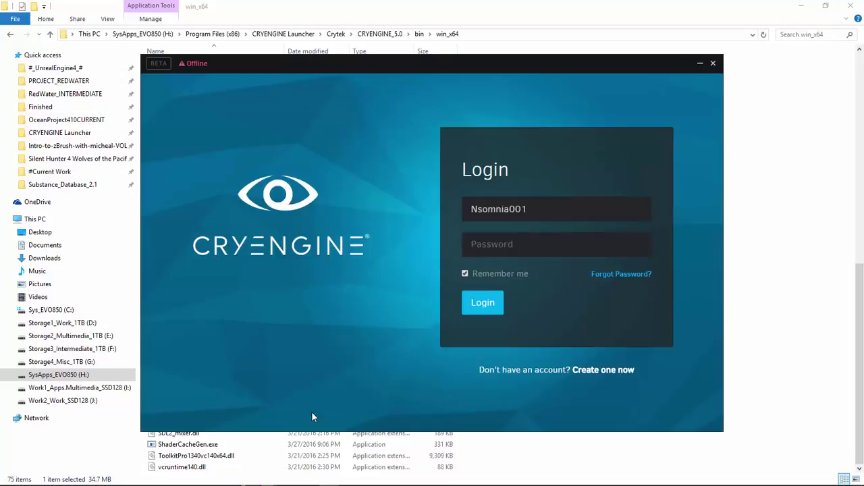
Step: Bring the loading legacy Sandbox editor in front of the Launcher login window
left_click(308, 480)
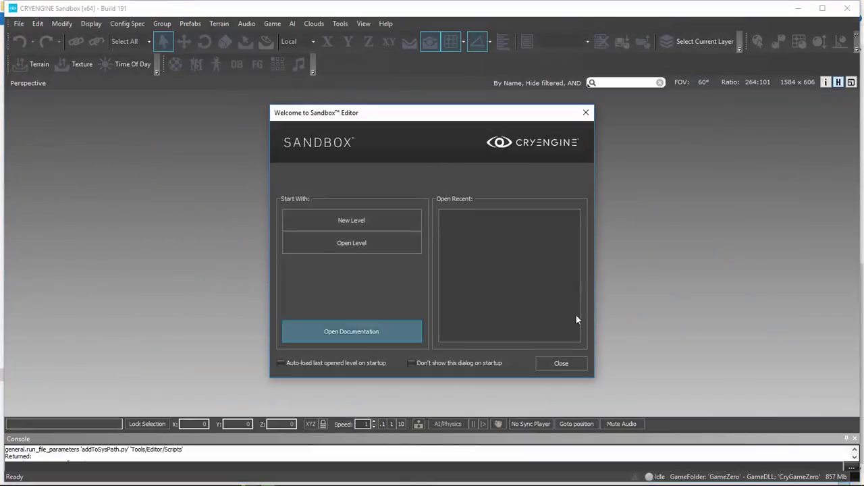
Step: Dismiss the Welcome dialog, create new terrain level asdasd, and generate its terrain texture
left_click(561, 363)
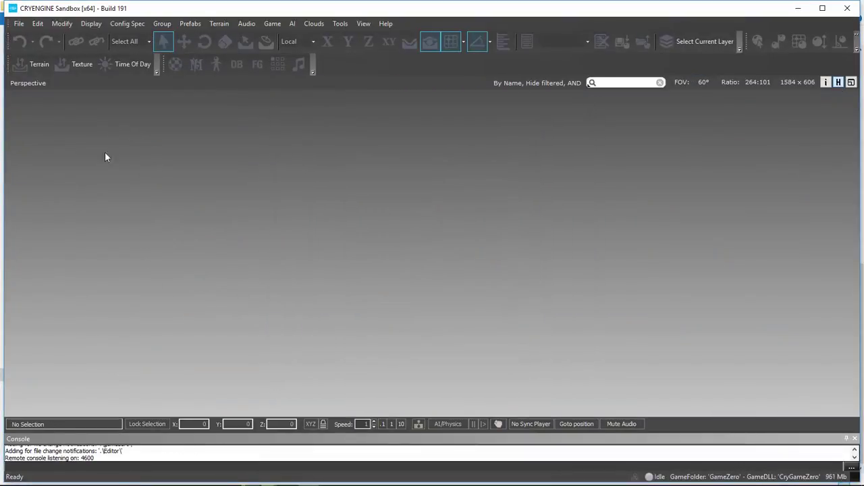
left_click(19, 23)
left_click(31, 37)
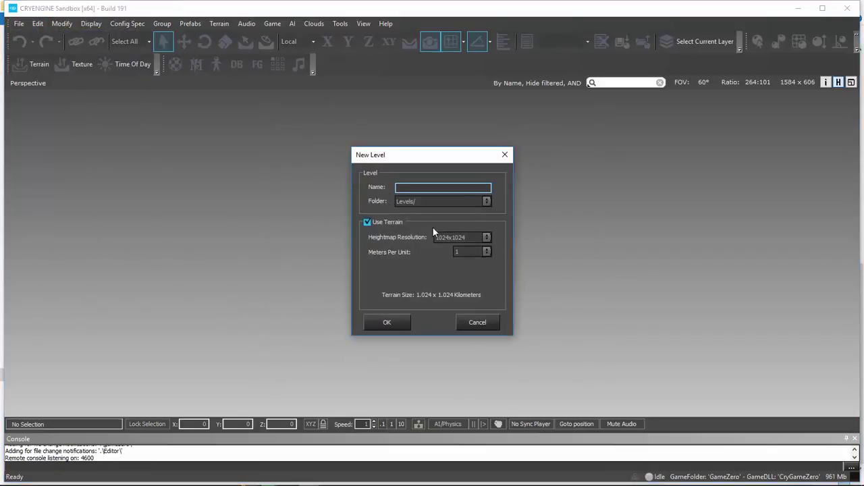
left_click(390, 323)
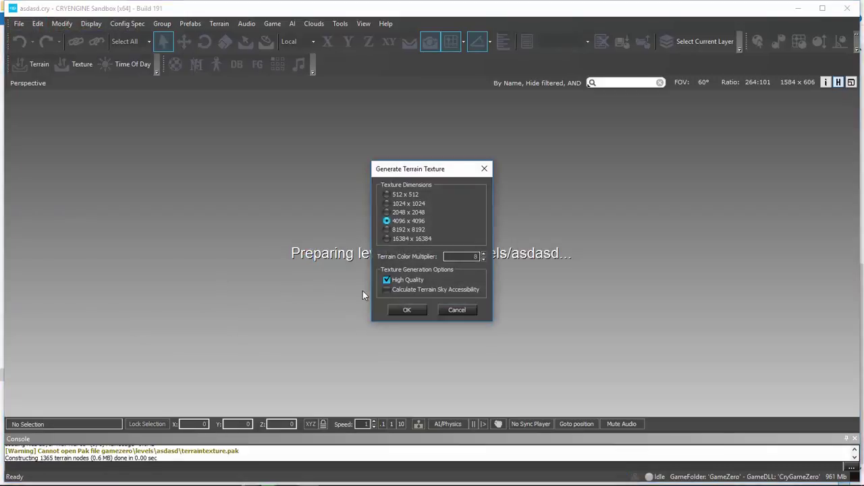
left_click(405, 310)
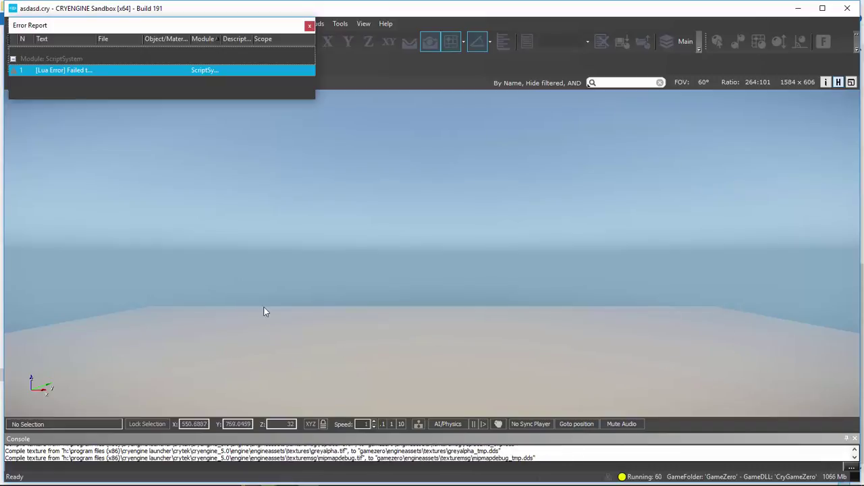
left_click(310, 28)
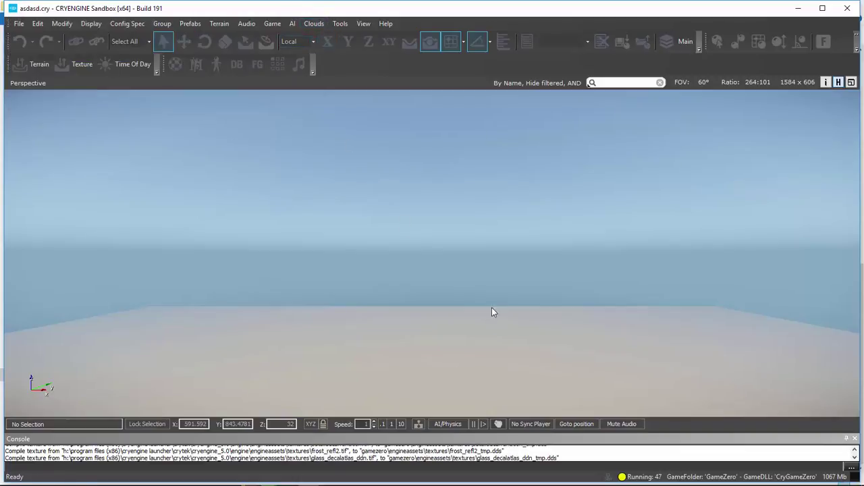